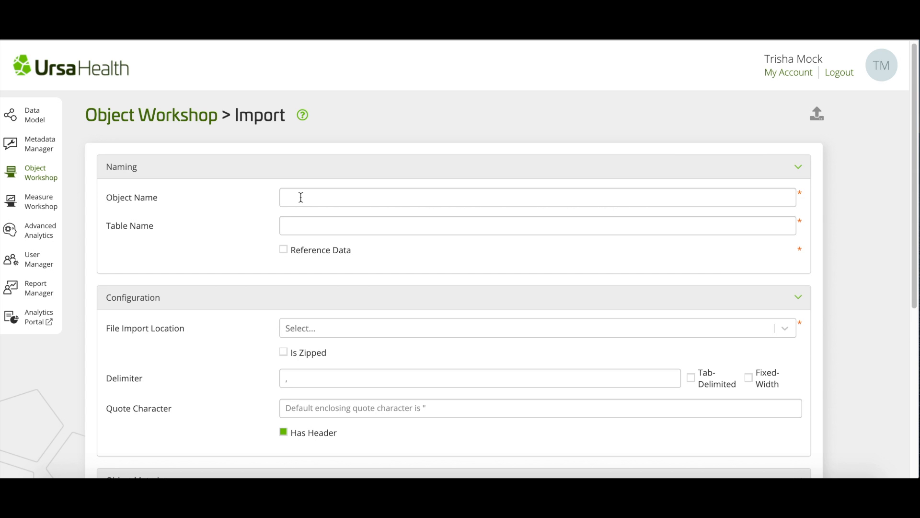
# Step: Name the import object "[SD/TRN] Patient Assessments"
pyautogui.click(301, 198)
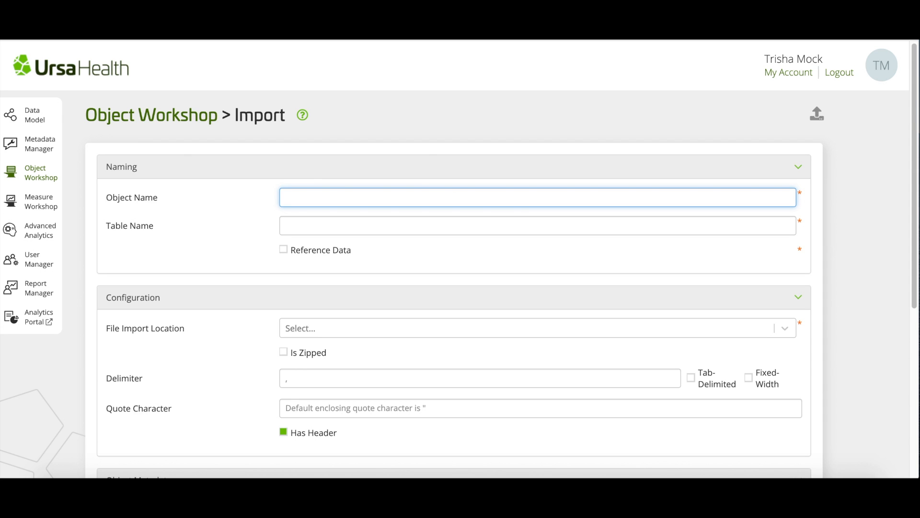
pyautogui.write('C')
pyautogui.write('SD')
pyautogui.write('/')
pyautogui.write('TRN')
pyautogui.write(']')
pyautogui.write('Patient ')
pyautogui.write('Assessmen')
pyautogui.write('ts')
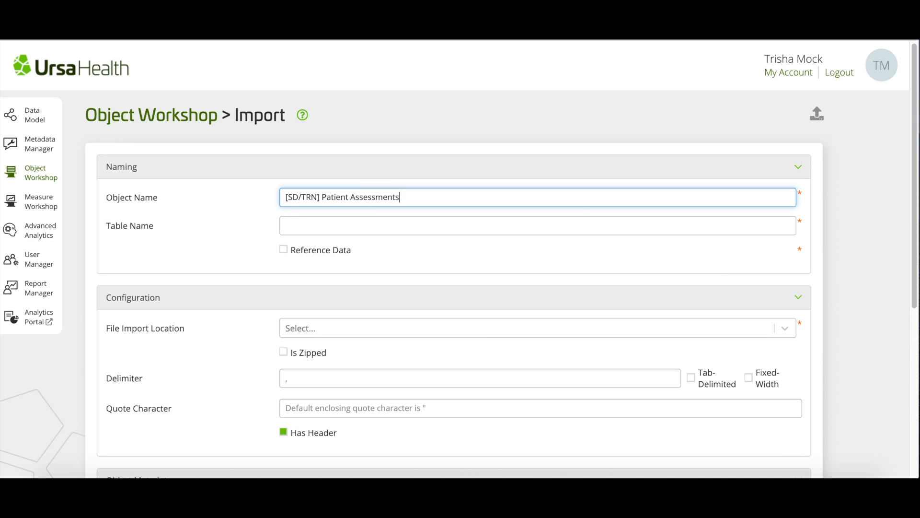
# Step: Set the table name to sd_trn_pat_assess_001
pyautogui.press('Tab')
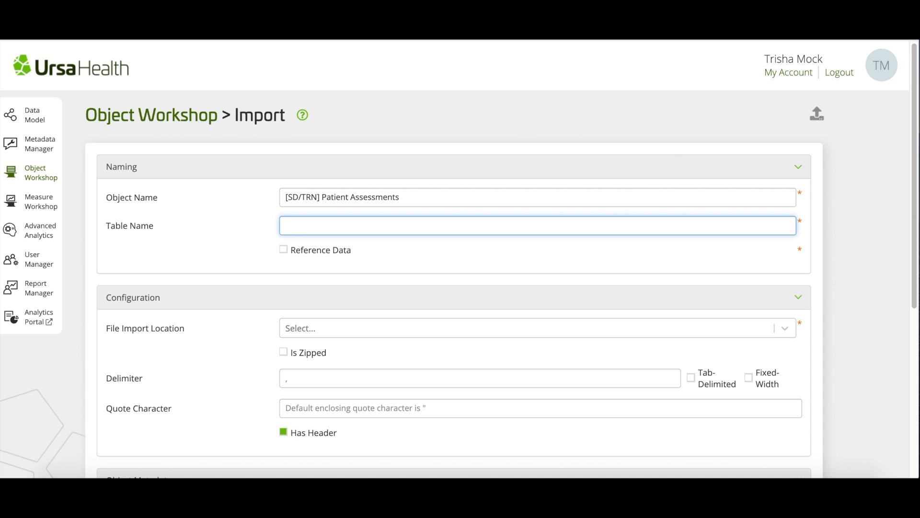
pyautogui.write('sd_')
pyautogui.write('trn_')
pyautogui.write('pat_assess_001')
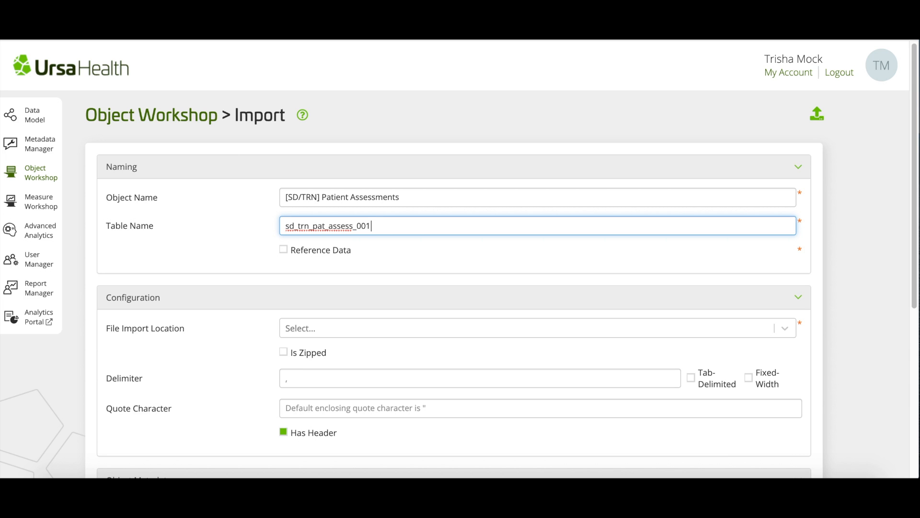
# Step: Leave Reference Data unselected and set the file import location to Local Filesystem
pyautogui.press('Tab')
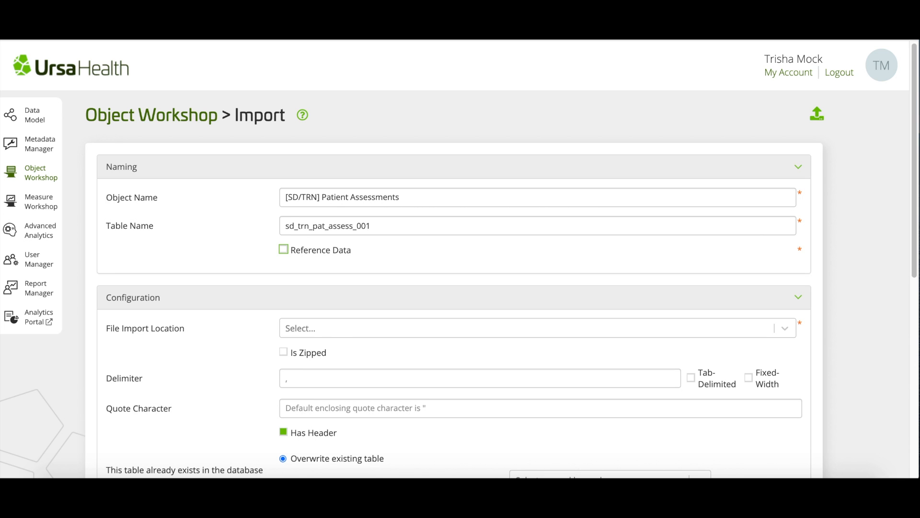
pyautogui.press('Tab')
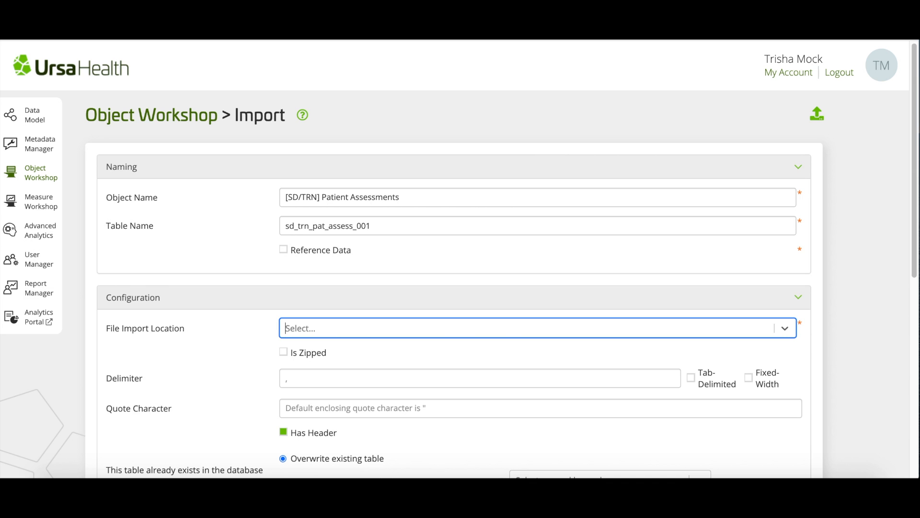
pyautogui.scroll(-2, 459, 260)
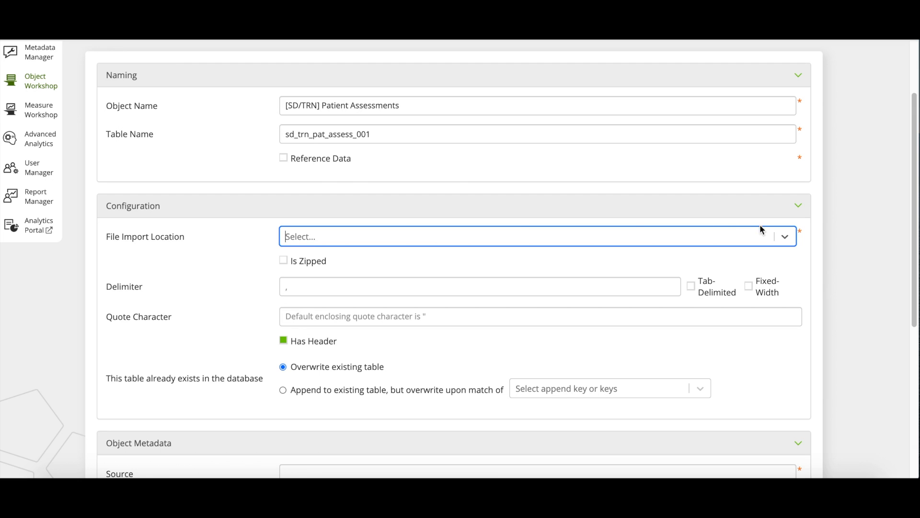
pyautogui.click(788, 238)
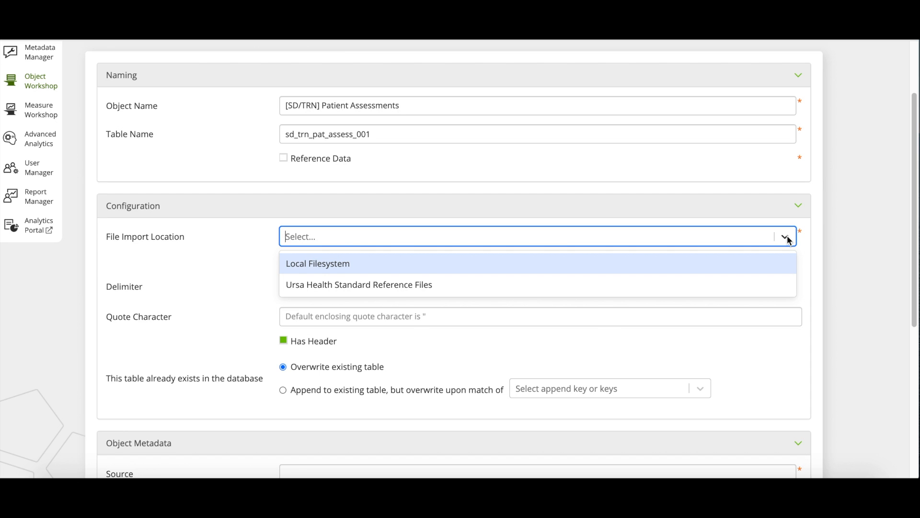
pyautogui.click(675, 265)
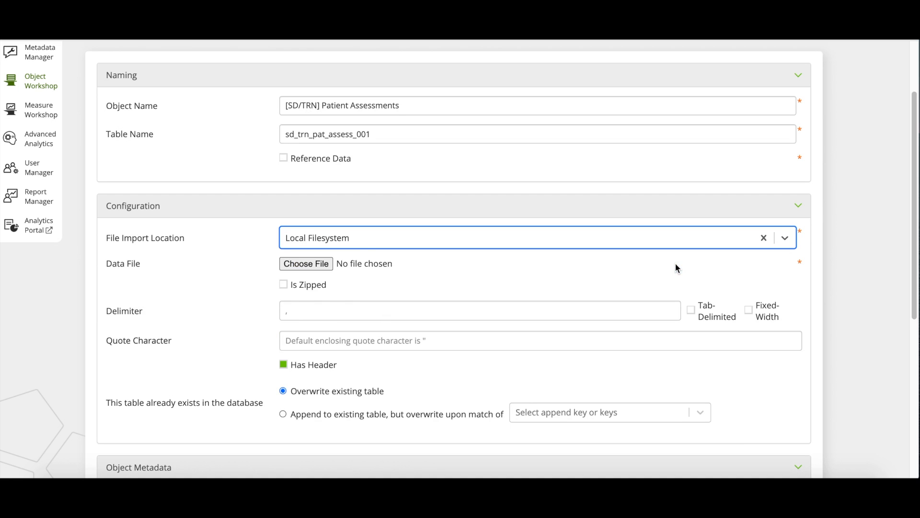
# Step: Choose "patient_assessments_v3 - patient_assessments_v3.csv" as the data file for the import
pyautogui.press('Tab')
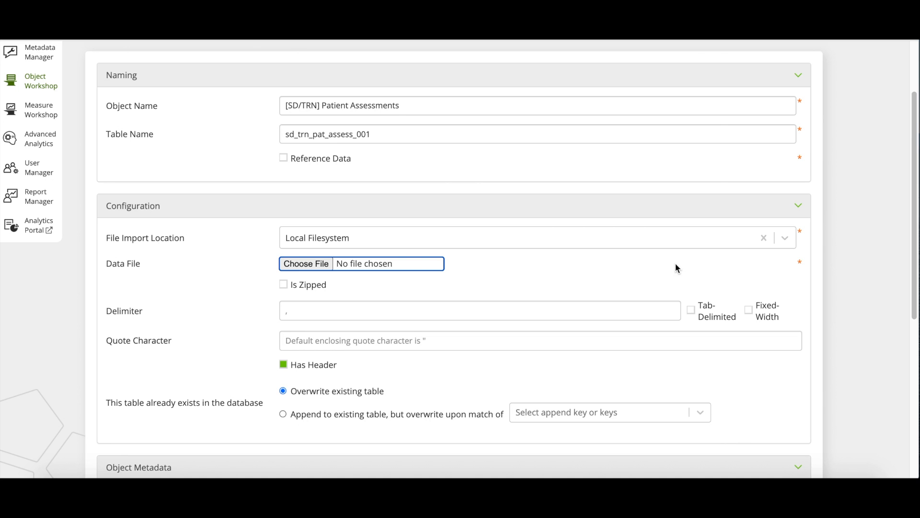
pyautogui.press('space')
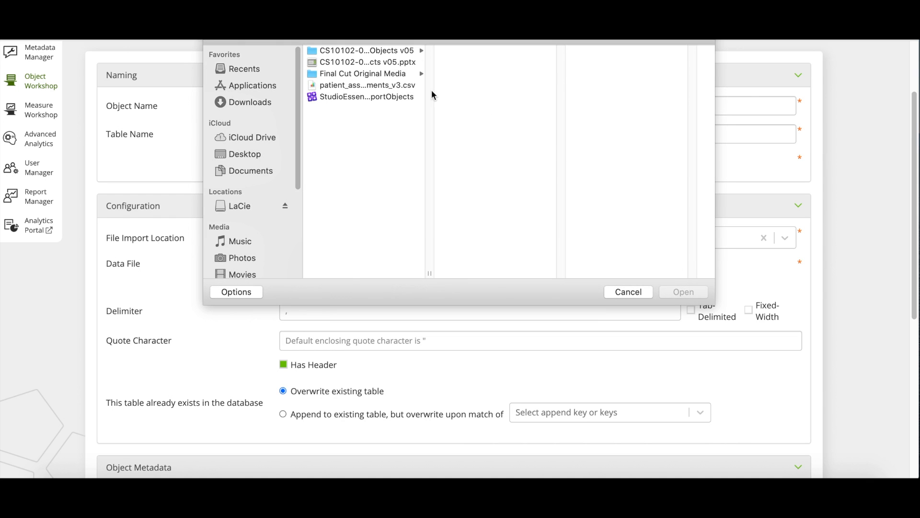
pyautogui.click(401, 85)
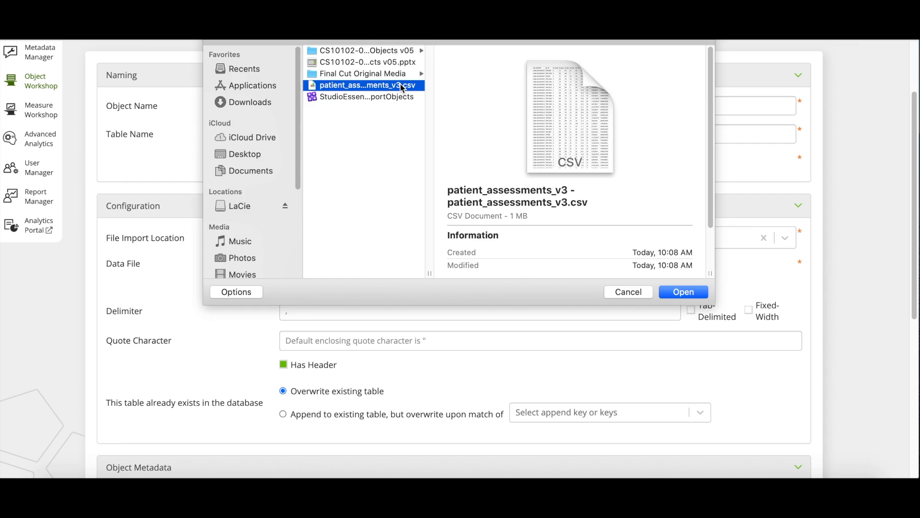
pyautogui.press('Return')
# Step: Try the Is Zipped option for the data file and switch it off again
pyautogui.press('Tab')
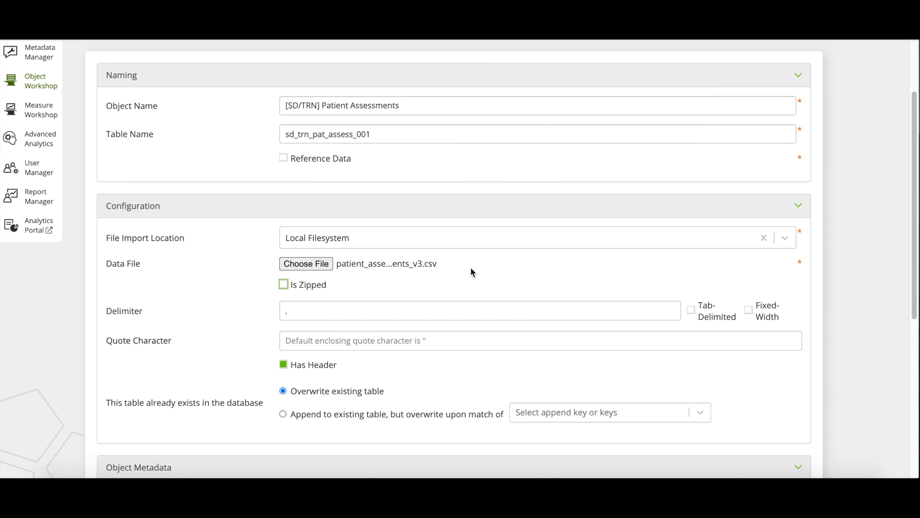
pyautogui.press('space')
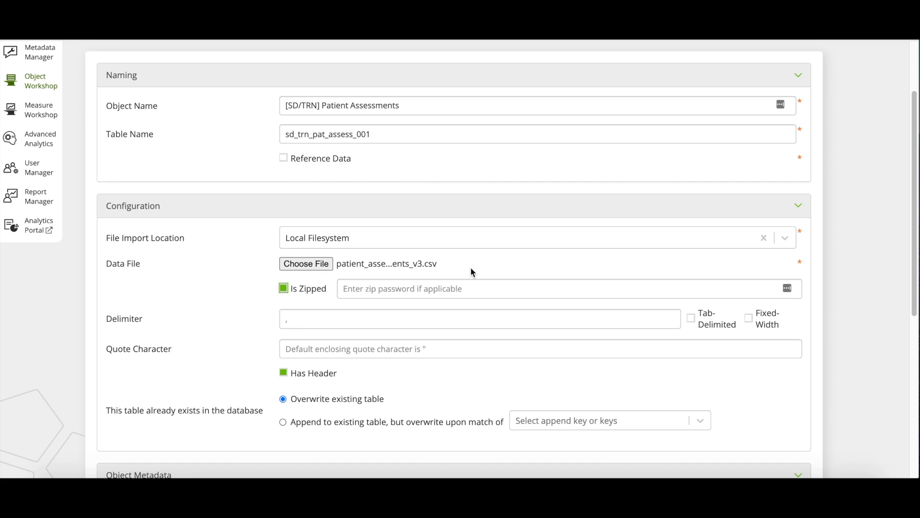
pyautogui.click(462, 288)
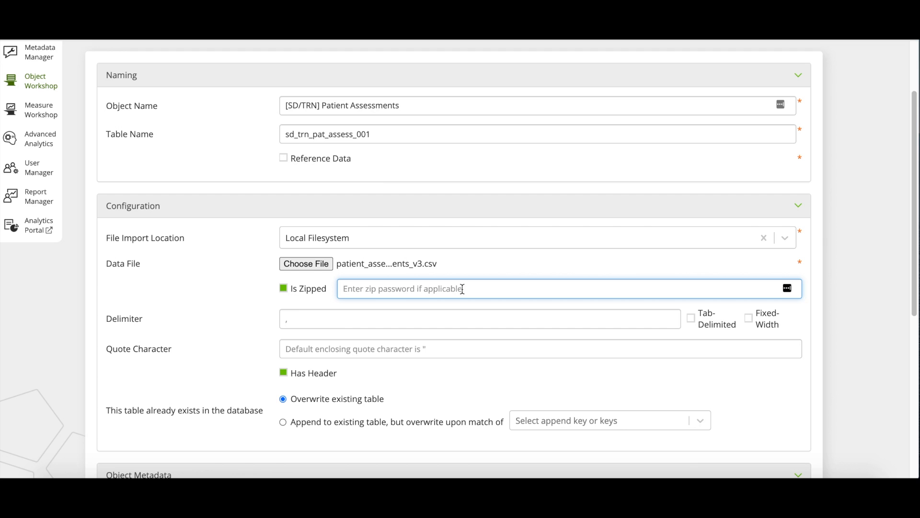
pyautogui.click(283, 289)
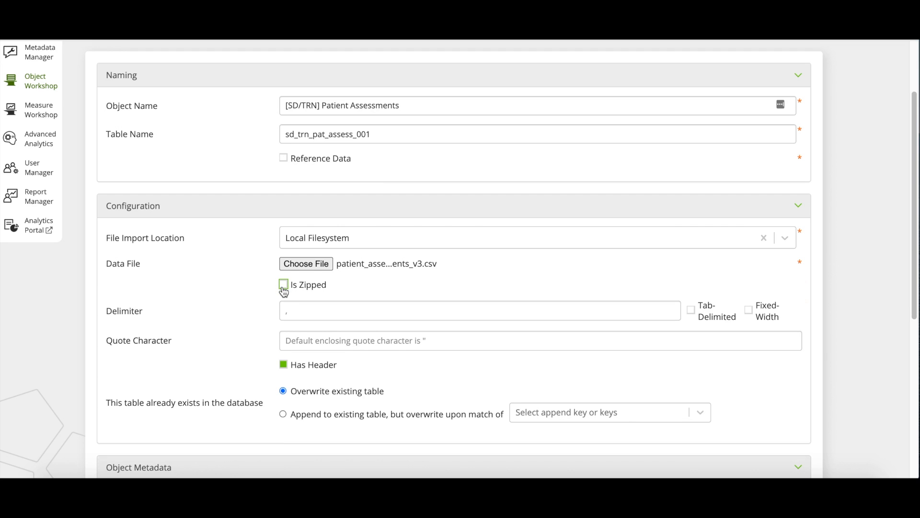
# Step: Try the Tab-Delimited and Fixed-Width options for the data file, switching each off again
pyautogui.click(309, 310)
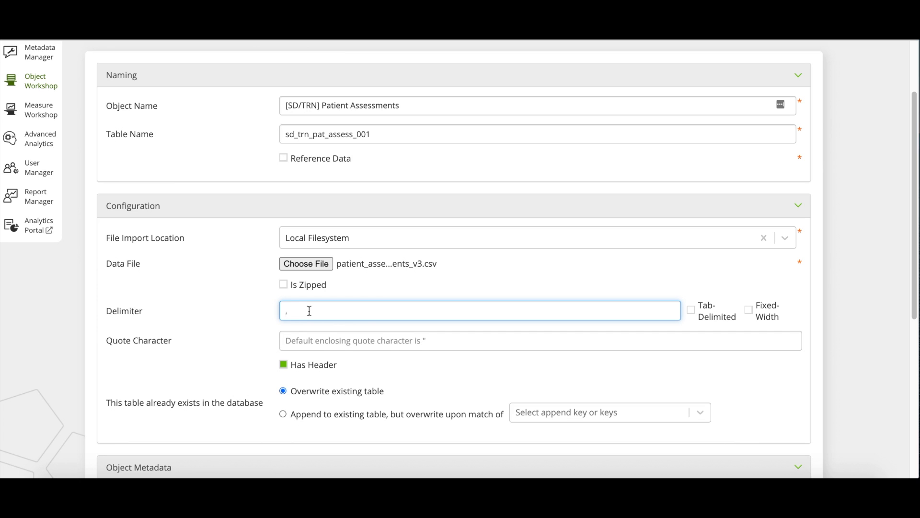
pyautogui.press('Tab')
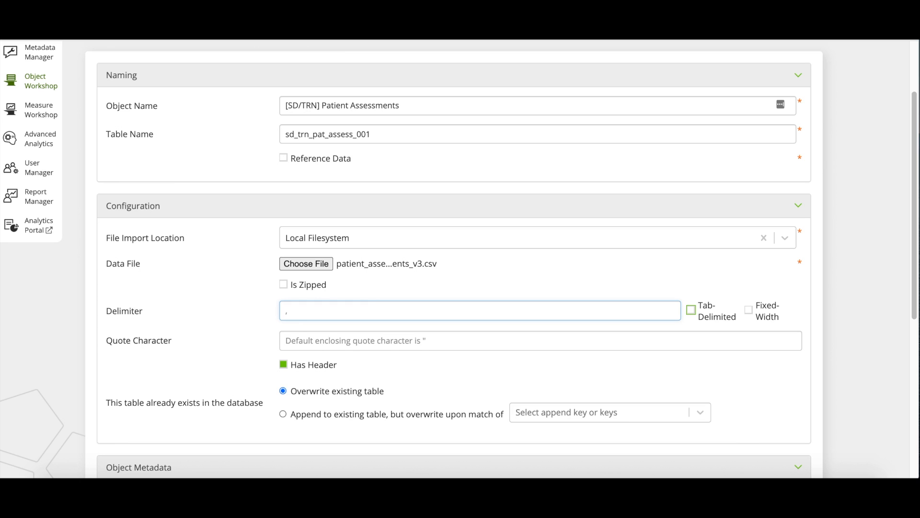
pyautogui.press('space')
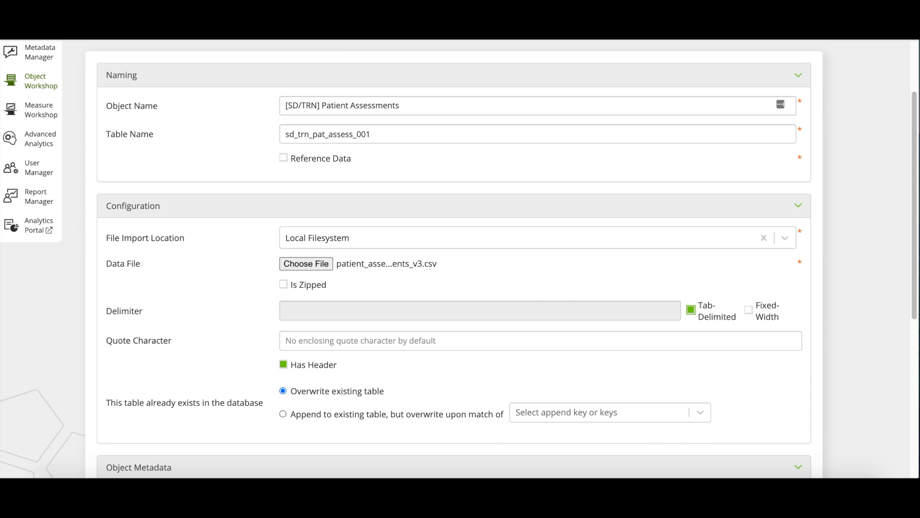
pyautogui.press('space')
pyautogui.press('Tab')
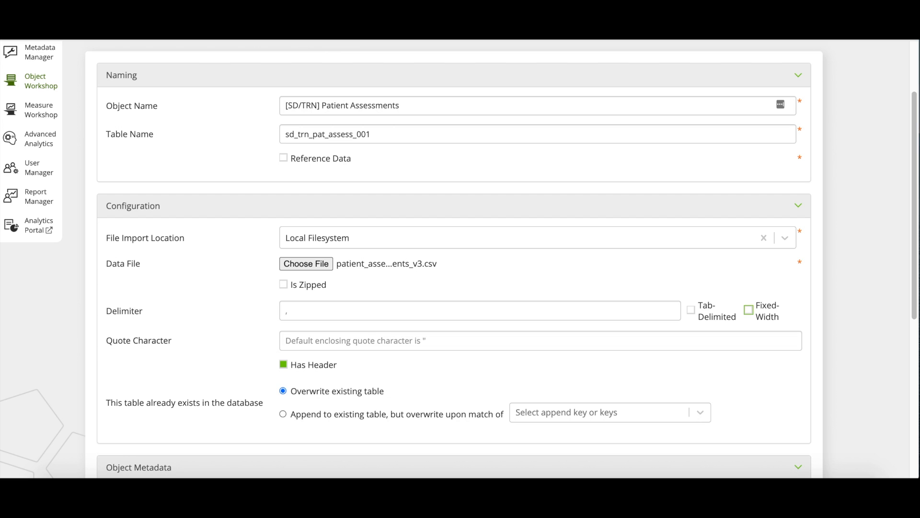
pyautogui.press('space')
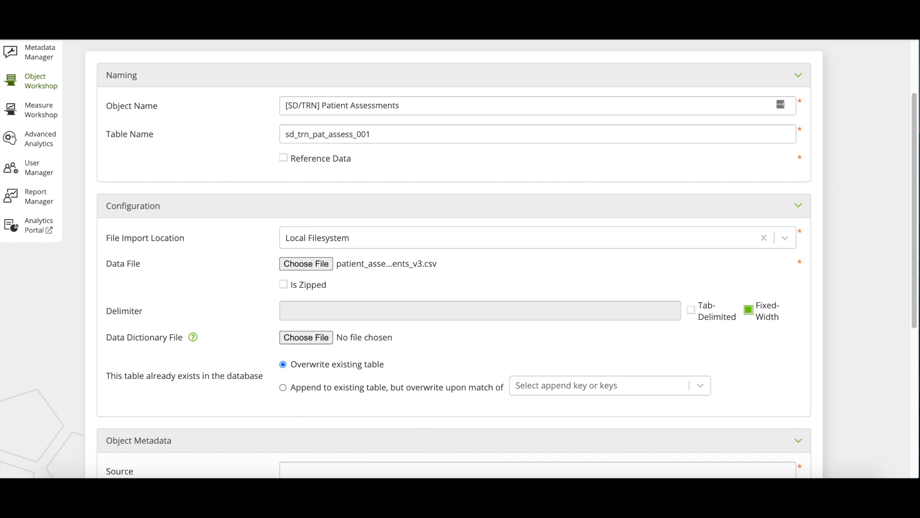
pyautogui.click(749, 310)
# Step: In the object metadata, set the source to Training and the data effective date to 06/26/2020
pyautogui.press('Tab')
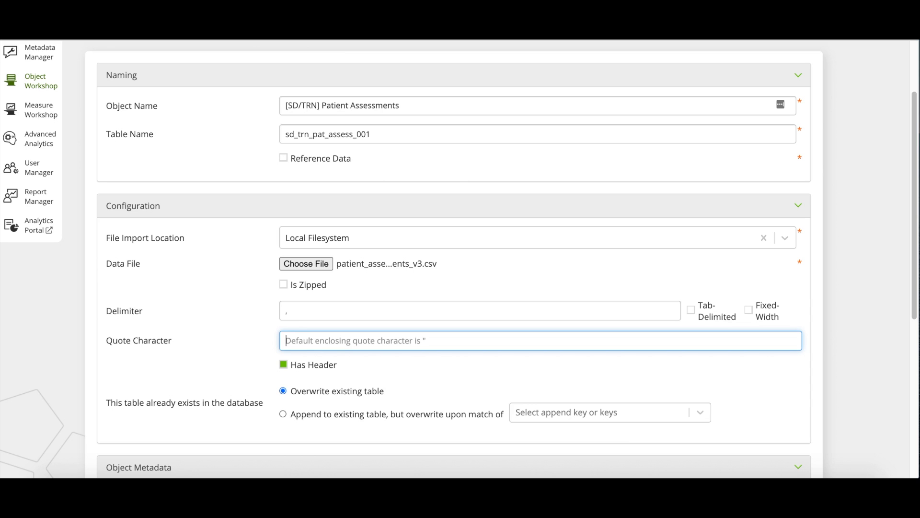
pyautogui.press('Tab')
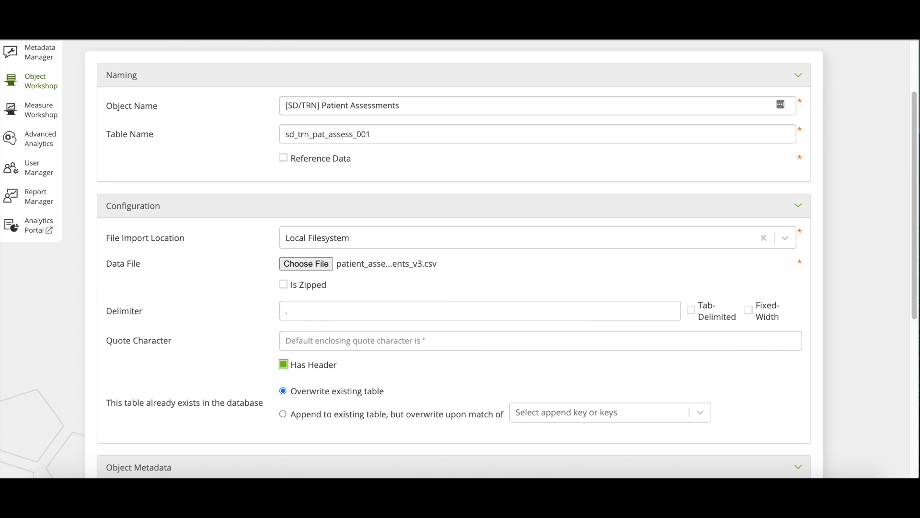
pyautogui.scroll(-2, 315, 346)
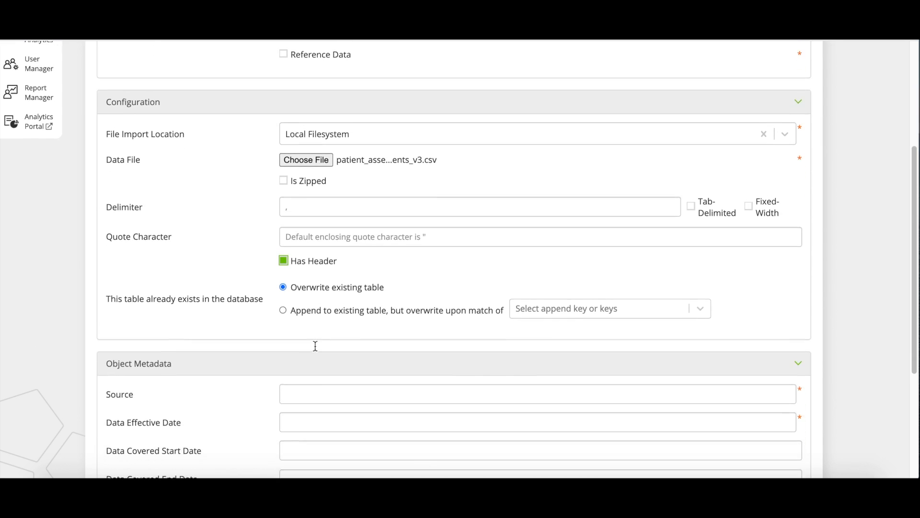
pyautogui.scroll(-2, 316, 352)
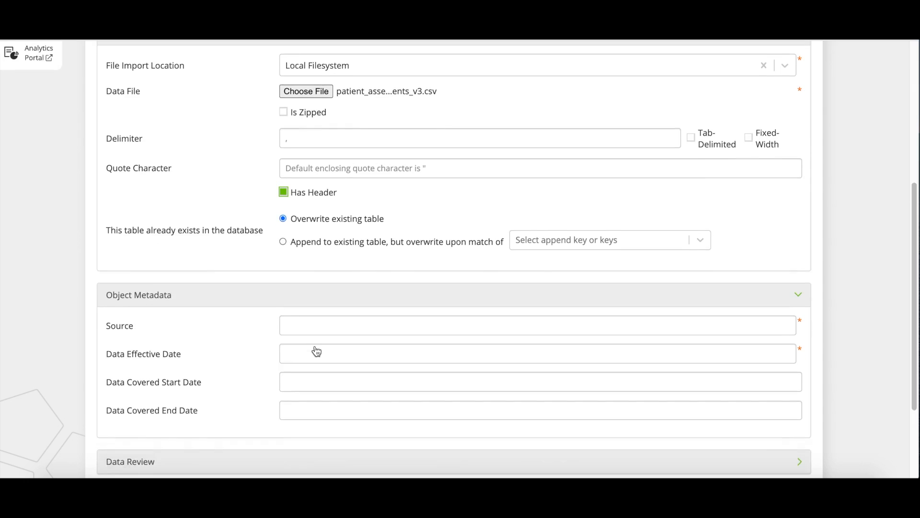
pyautogui.scroll(-2, 316, 346)
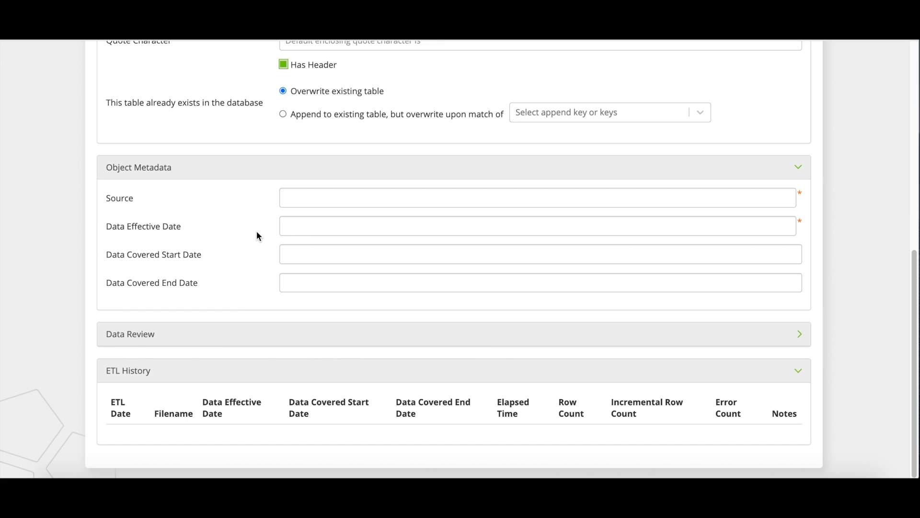
pyautogui.click(295, 198)
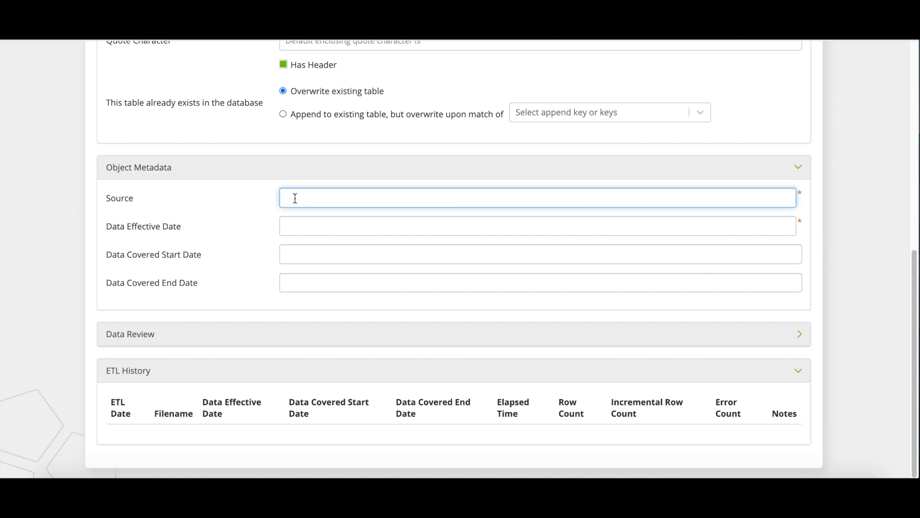
pyautogui.write('Training')
pyautogui.press('Tab')
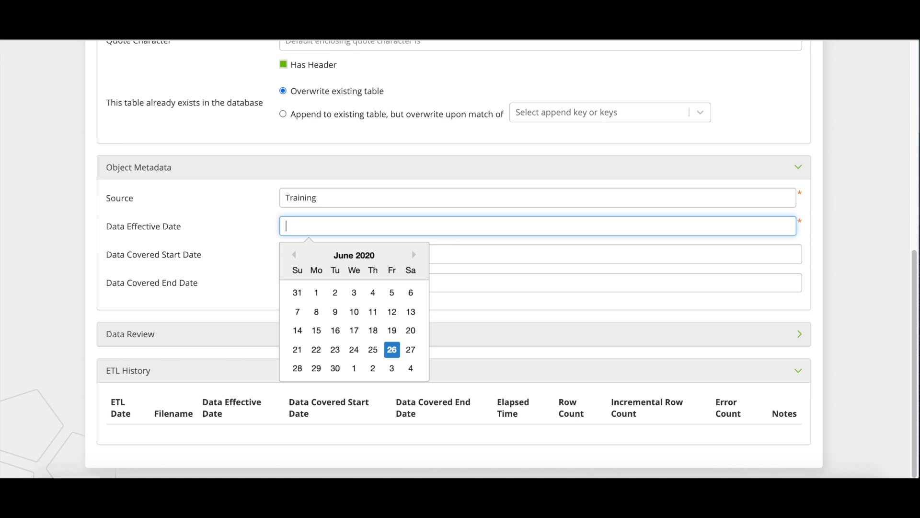
pyautogui.click(392, 350)
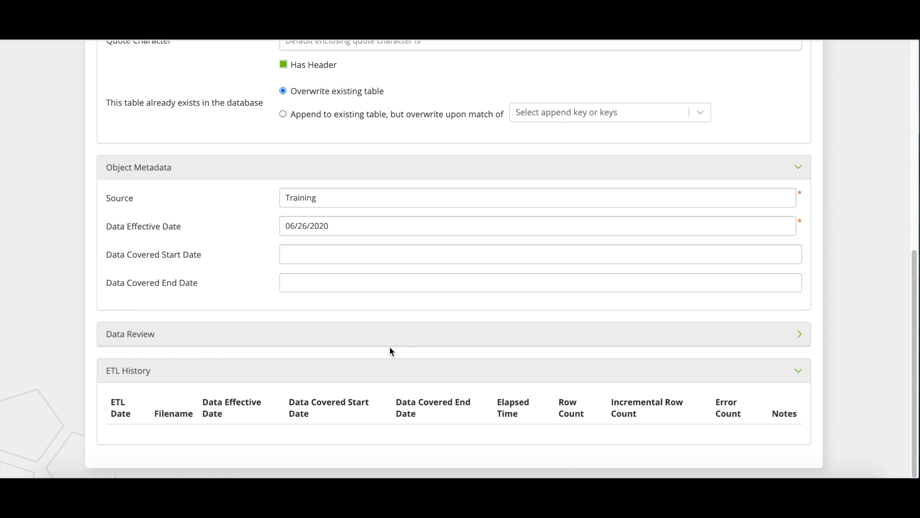
# Step: Set the data covered start date to 06/01/2020 and the data covered end date to 06/30/2020
pyautogui.click(344, 253)
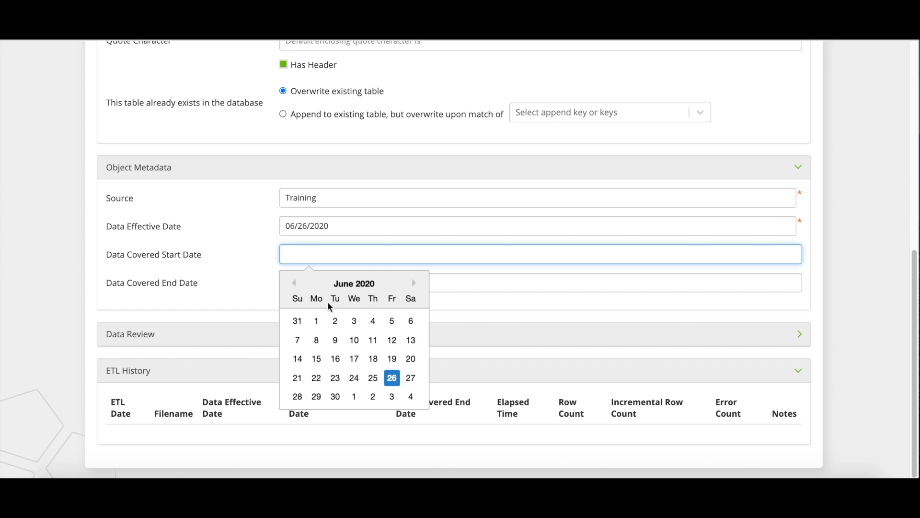
pyautogui.click(316, 320)
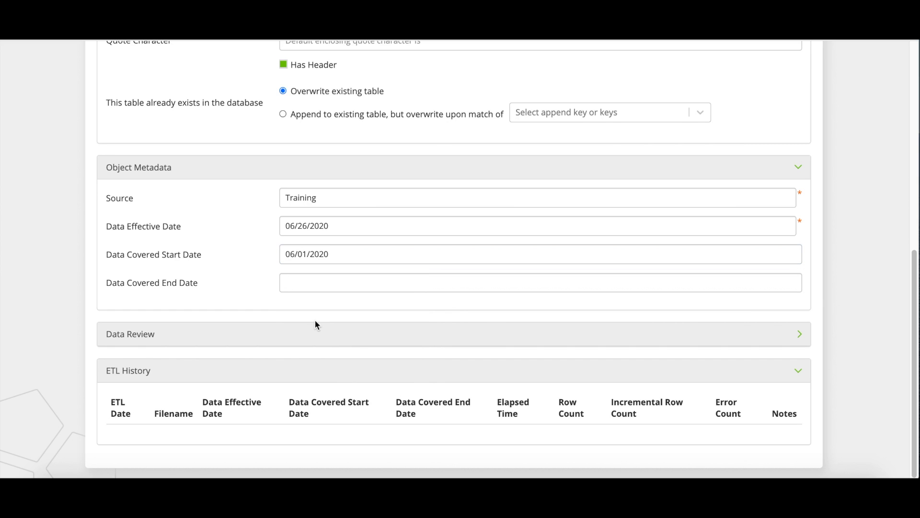
pyautogui.press('Tab')
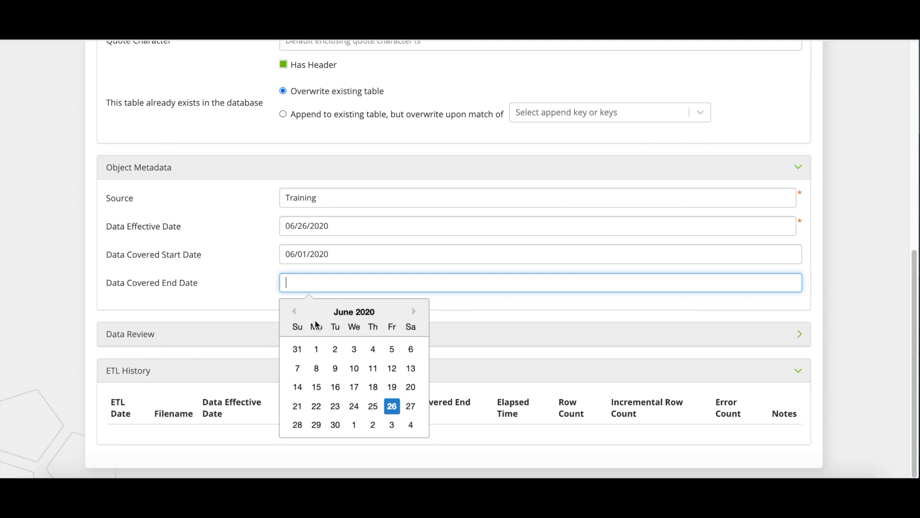
pyautogui.click(335, 425)
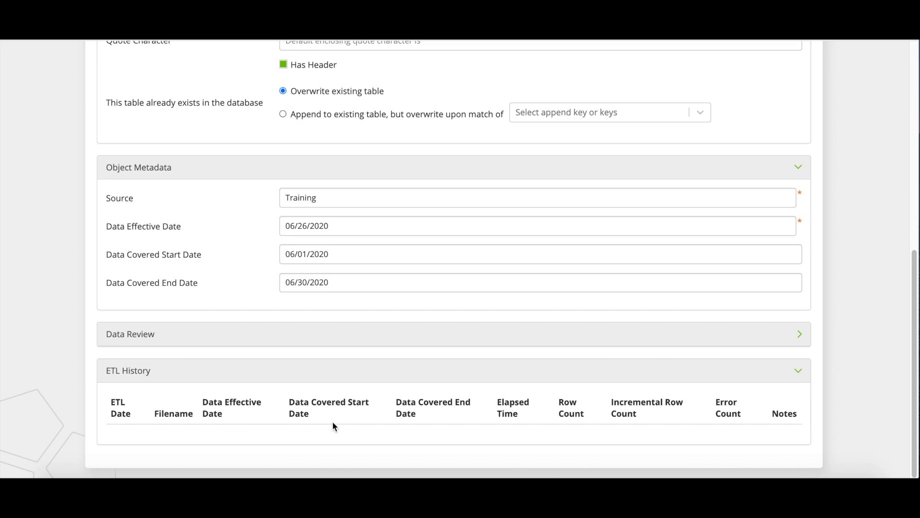
# Step: Upload the configured patient assessments file to create the import object
pyautogui.scroll(3, 335, 425)
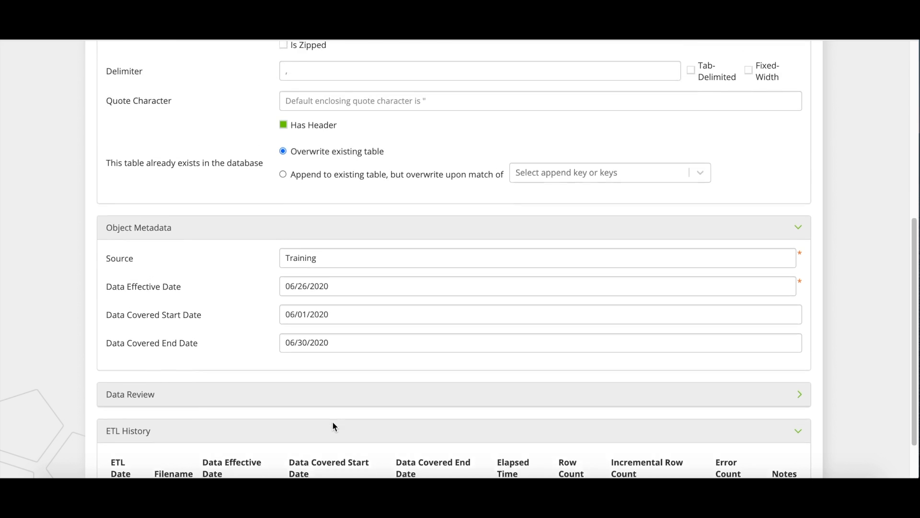
pyautogui.scroll(4, 334, 427)
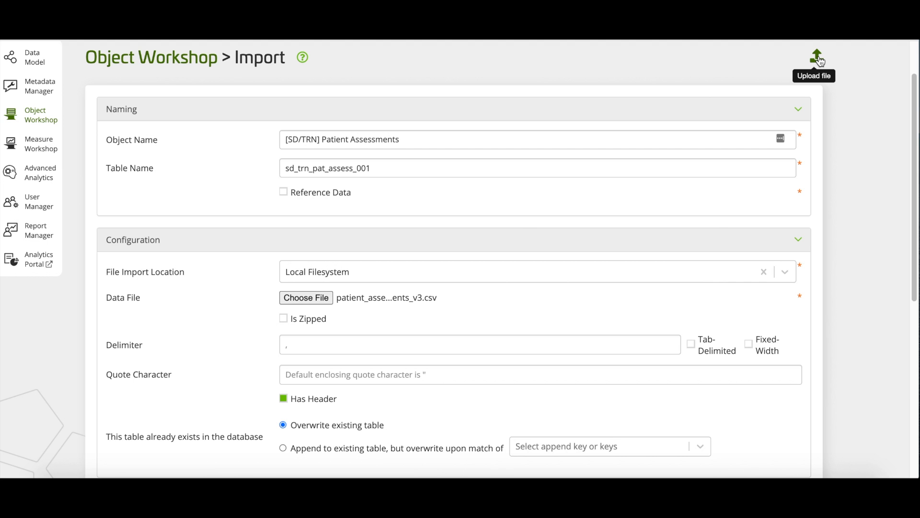
pyautogui.click(818, 58)
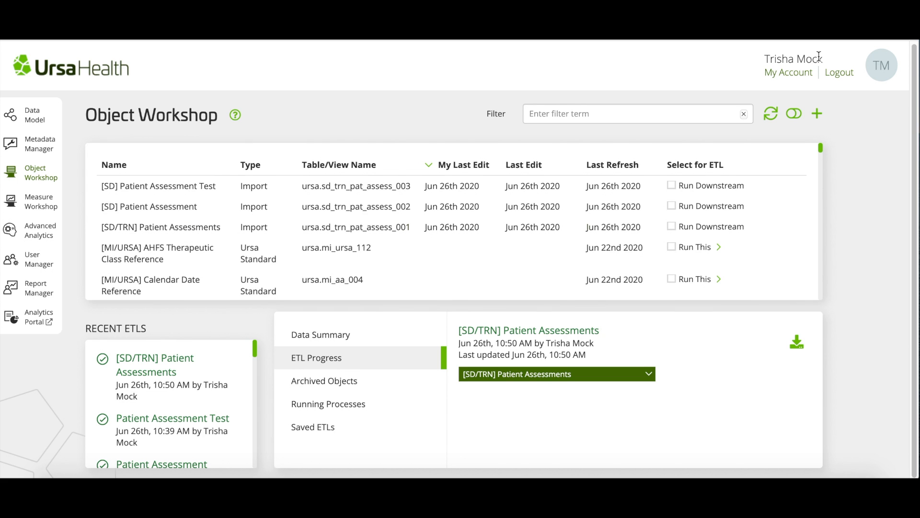
# Step: Open the [SD/TRN] Patient Assessments import object and view the keys available for appending to the existing table
pyautogui.click(175, 226)
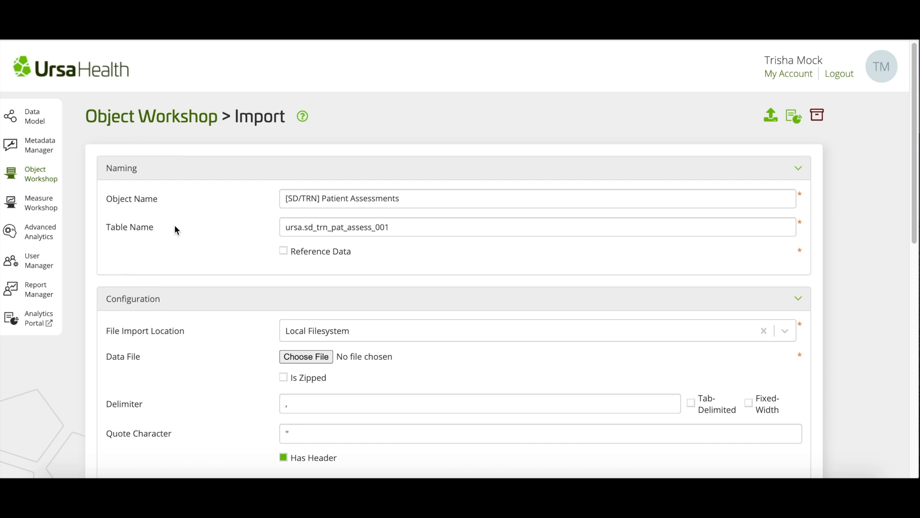
pyautogui.scroll(-5, 174, 225)
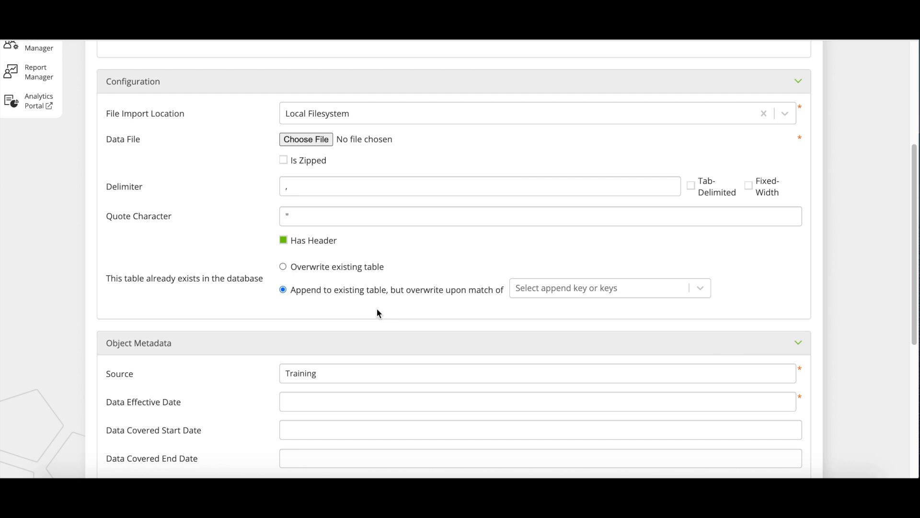
pyautogui.click(700, 289)
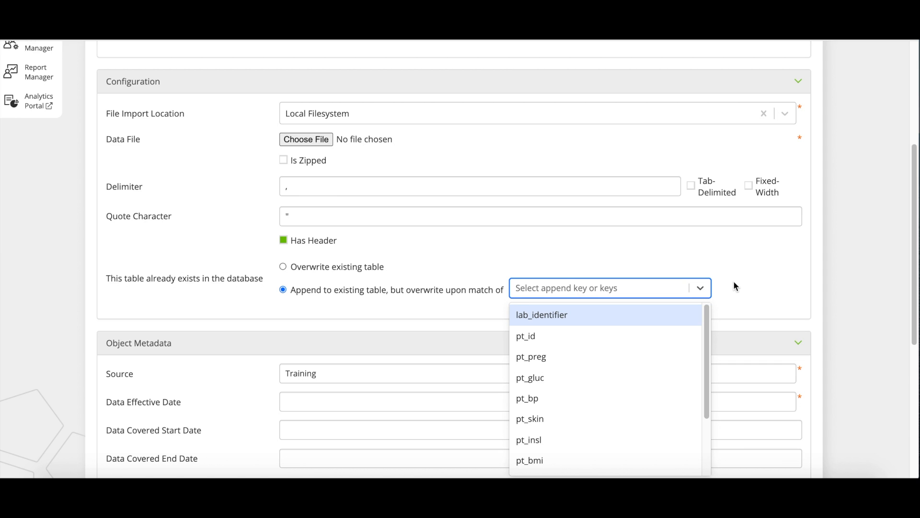
# Step: Expand the Data Review section and examine the imported rows and the summary under each column
pyautogui.scroll(-5, 736, 285)
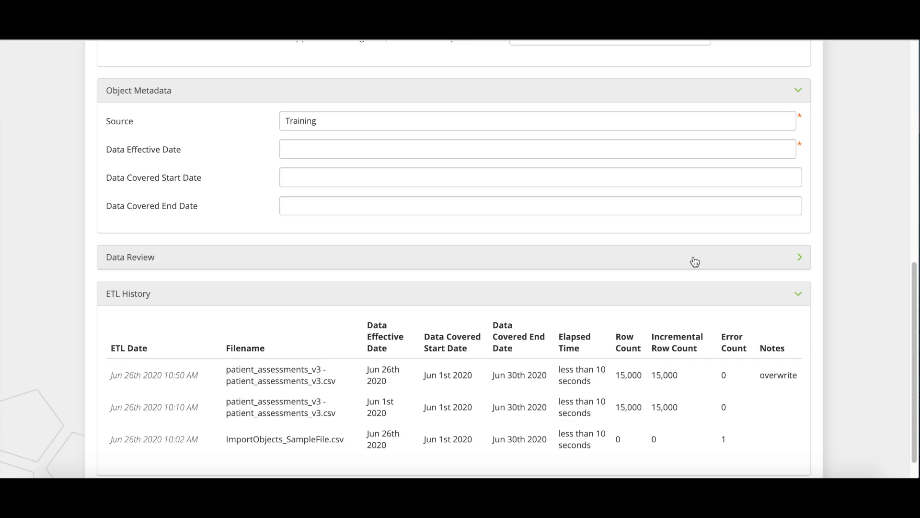
pyautogui.click(695, 262)
pyautogui.scroll(-3, 695, 261)
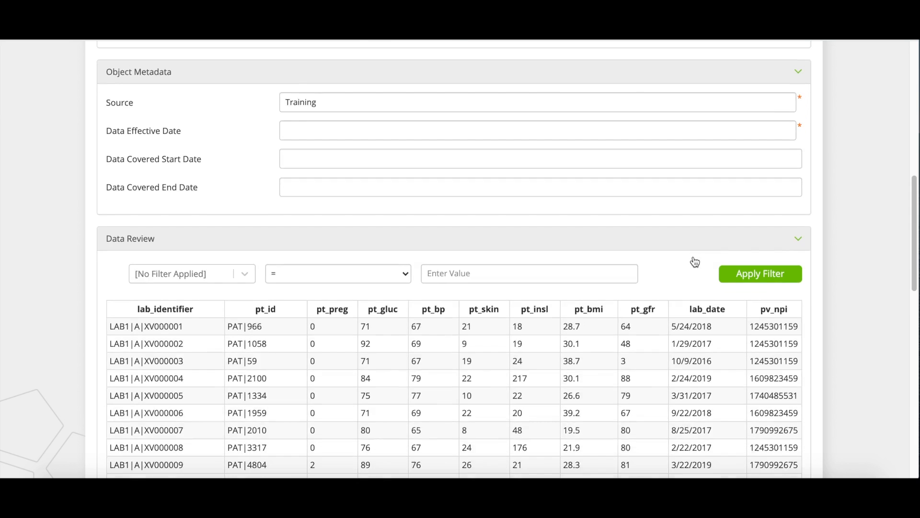
pyautogui.scroll(-2, 693, 256)
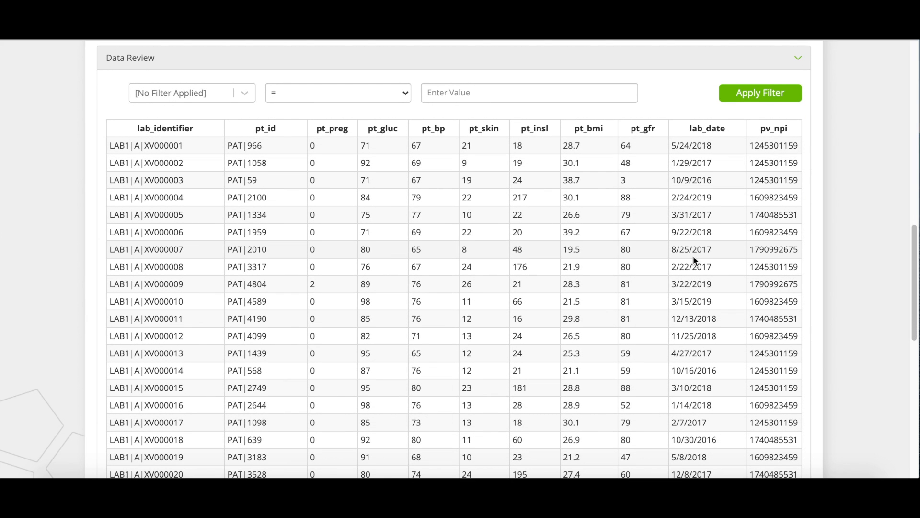
pyautogui.scroll(-4, 695, 259)
pyautogui.scroll(-3, 694, 258)
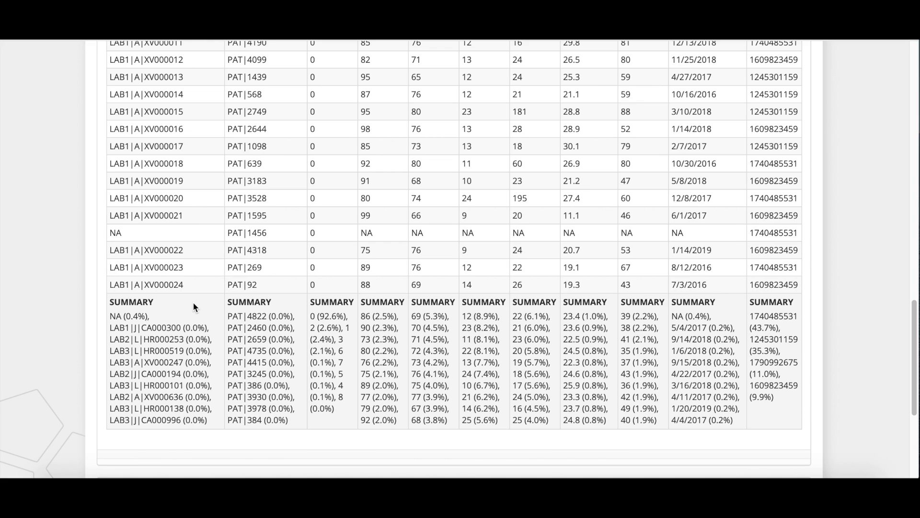
pyautogui.scroll(5, 193, 305)
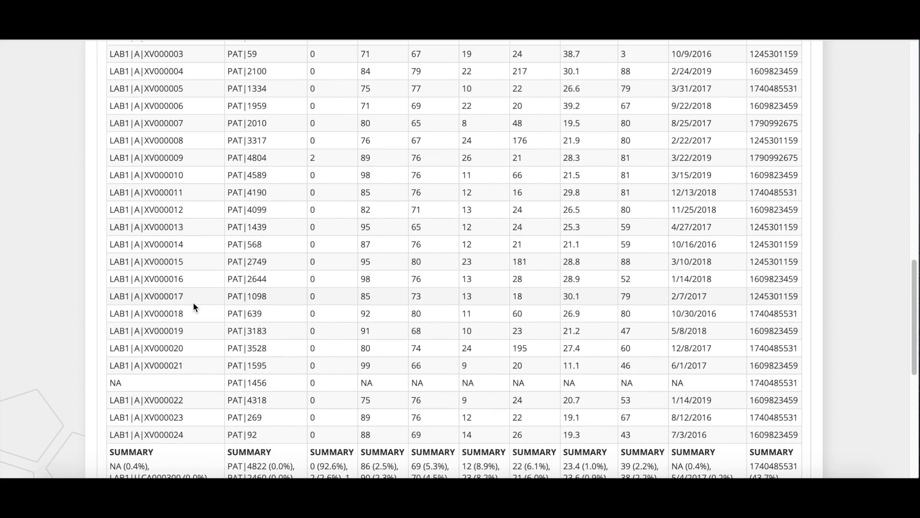
pyautogui.scroll(2, 194, 306)
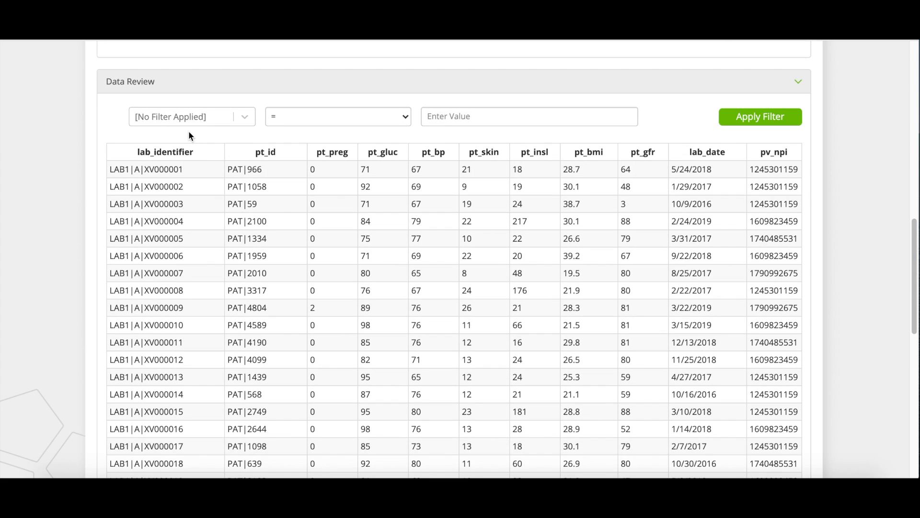
# Step: View the column choices and comparison operators of the data review filter, keeping the = operator
pyautogui.click(243, 118)
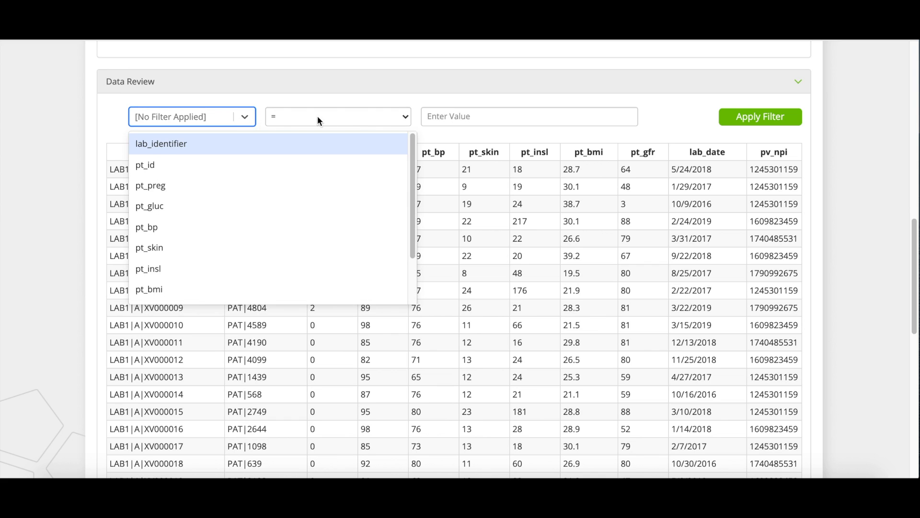
pyautogui.click(354, 116)
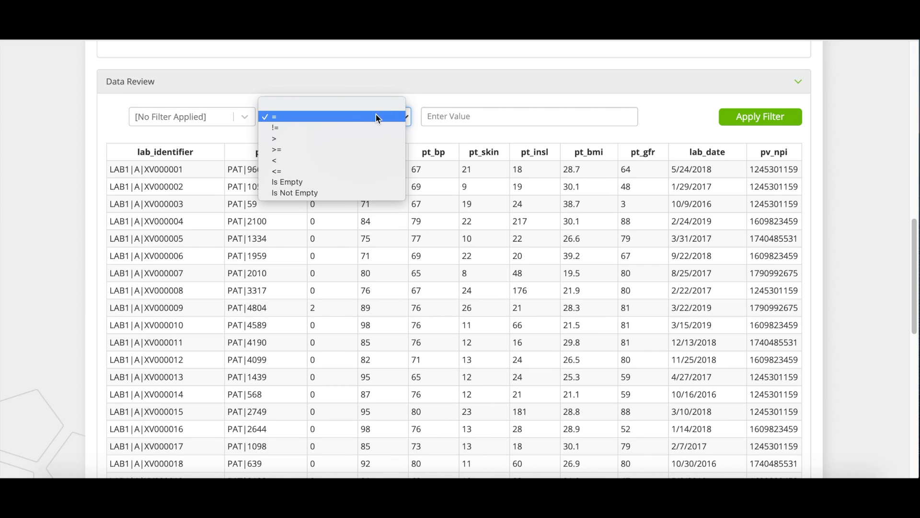
pyautogui.click(365, 115)
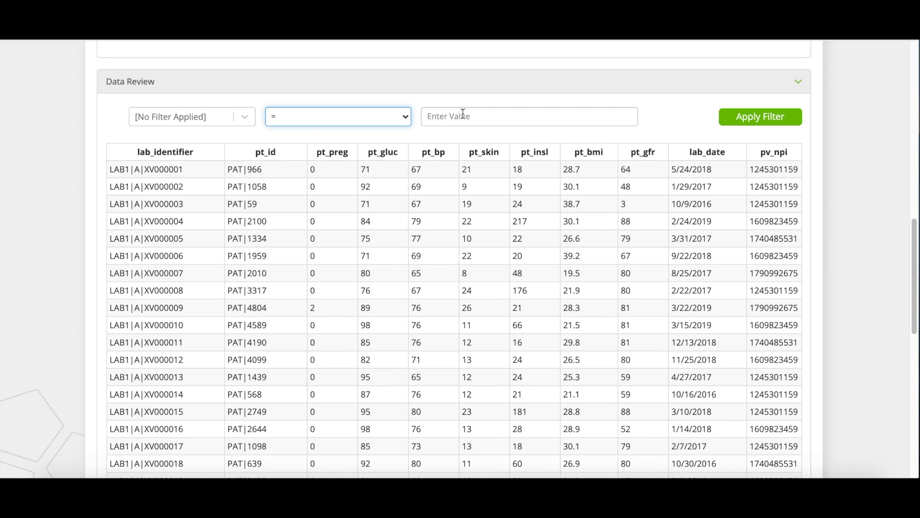
# Step: Examine the data summaries, ETL history and import settings of the object, and return to the Object Workshop list
pyautogui.scroll(-1, 740, 121)
pyautogui.scroll(-5, 741, 121)
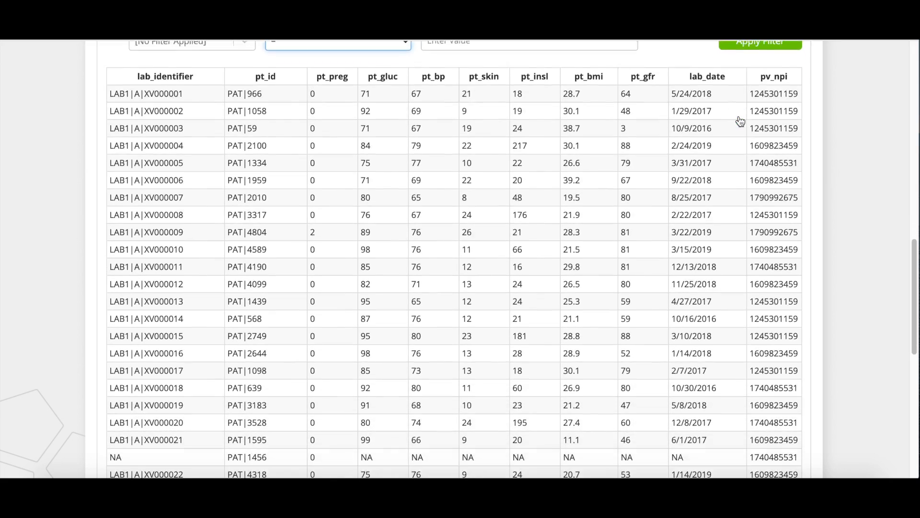
pyautogui.scroll(-5, 739, 116)
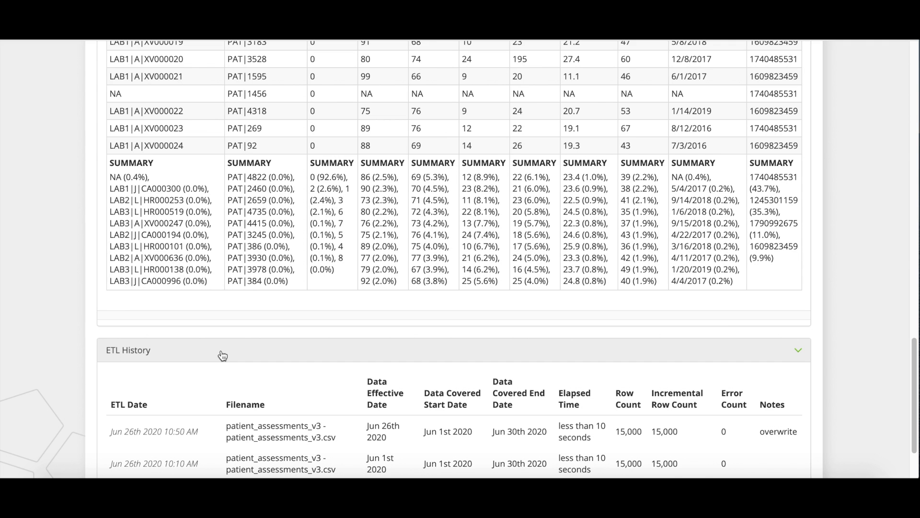
pyautogui.scroll(3, 206, 434)
pyautogui.scroll(3, 205, 430)
pyautogui.scroll(5, 205, 430)
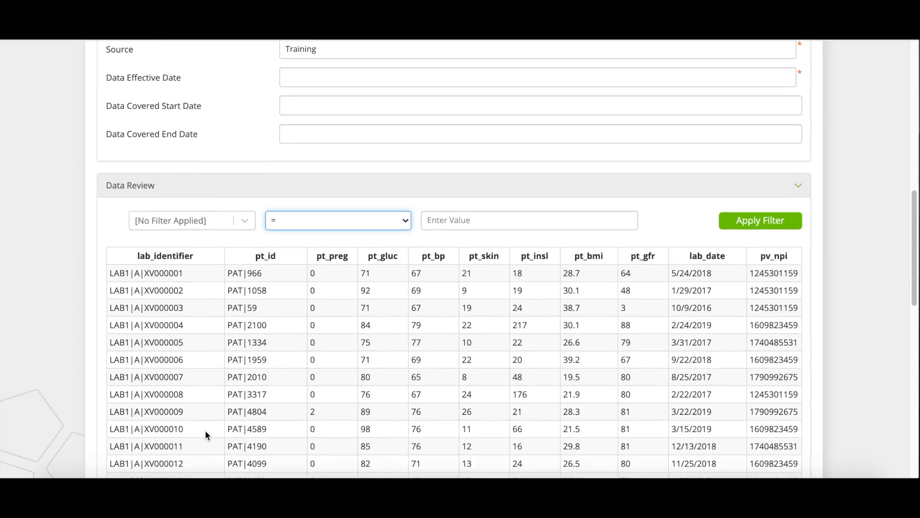
pyautogui.scroll(5, 205, 430)
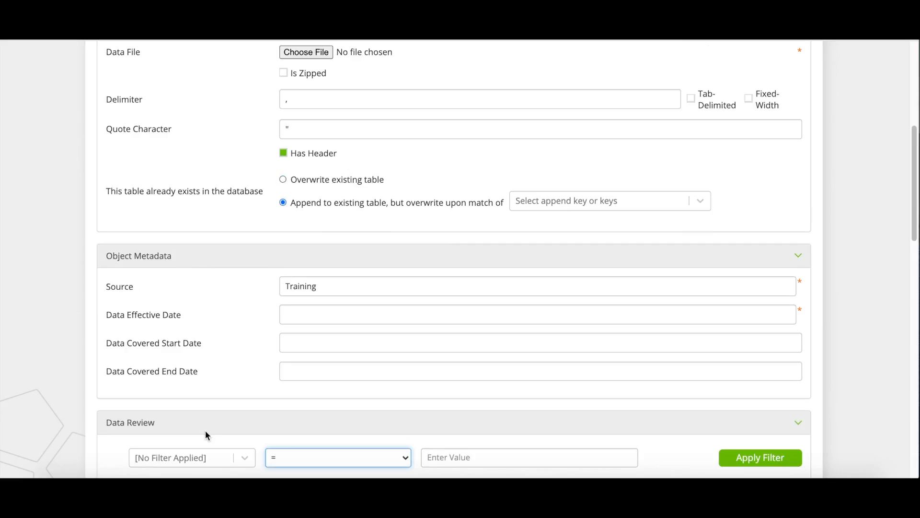
pyautogui.scroll(2, 205, 435)
pyautogui.scroll(3, 205, 435)
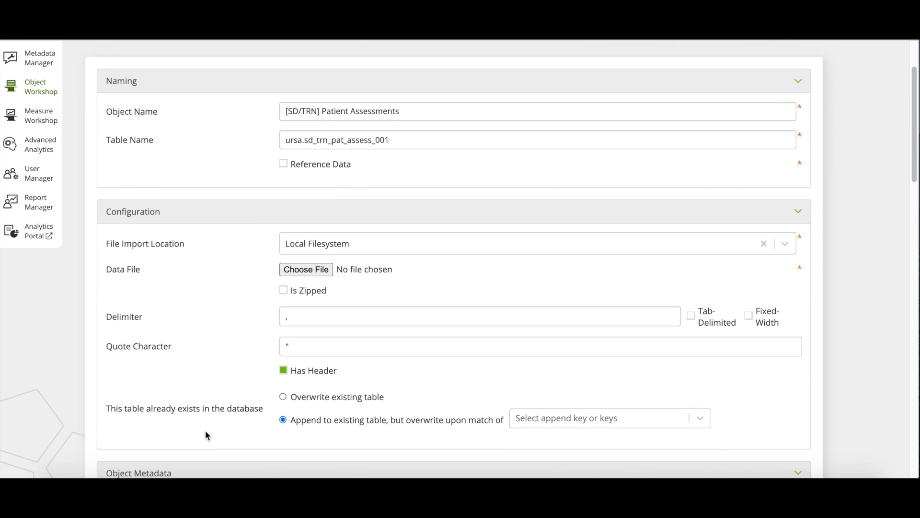
pyautogui.scroll(2, 205, 430)
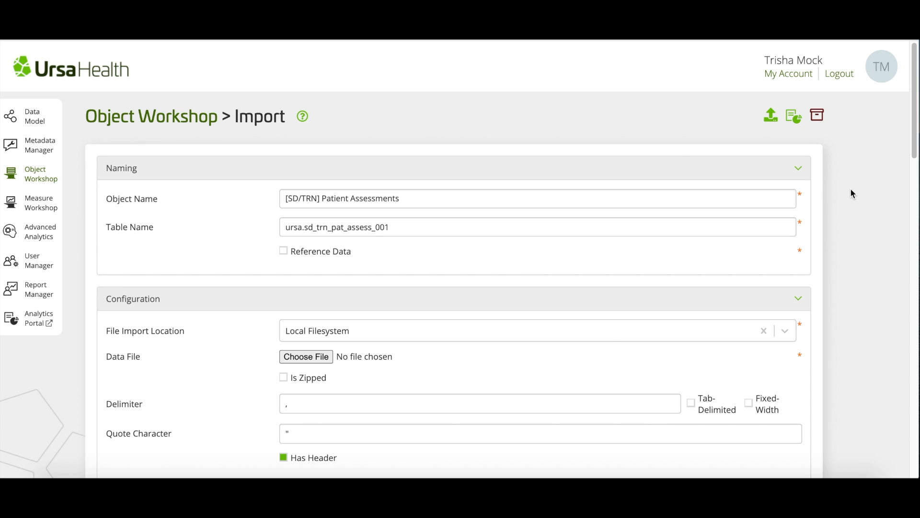
pyautogui.click(41, 180)
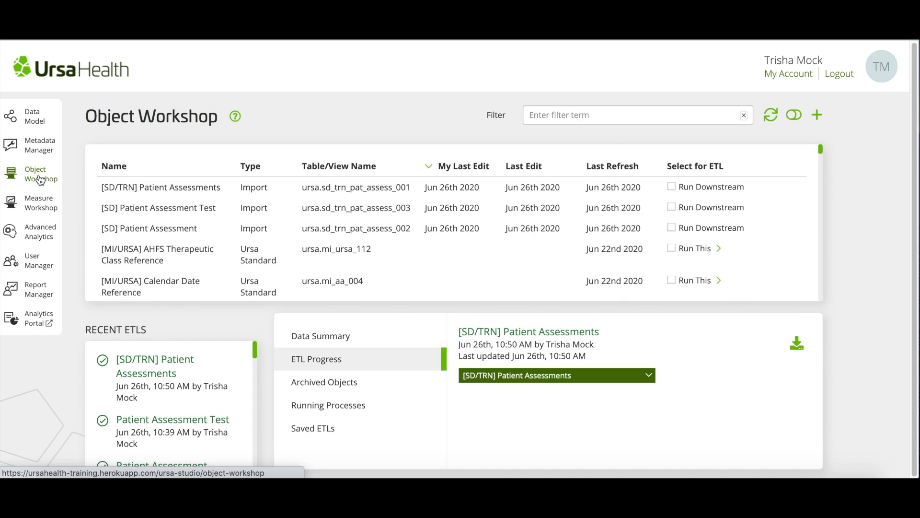